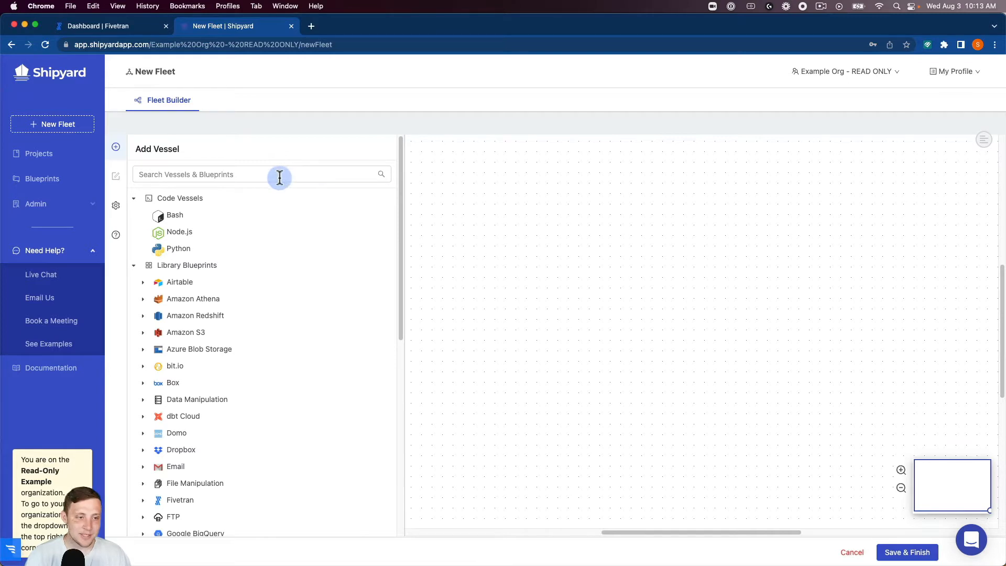
# Add a Fivetran Execute Sync vessel to the fleet and name it Execute Sync.
pyautogui.write('five')
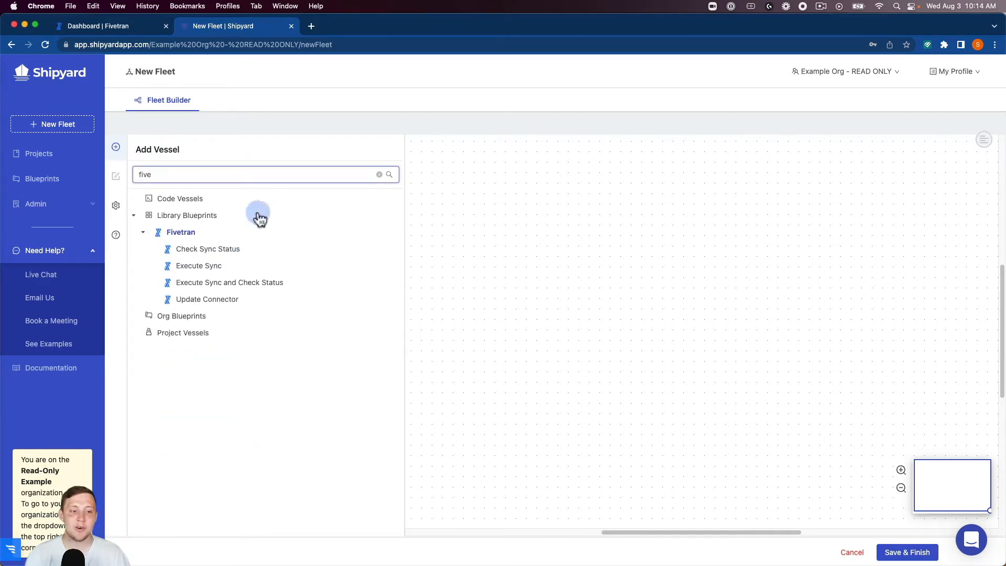
pyautogui.moveTo(240, 265)
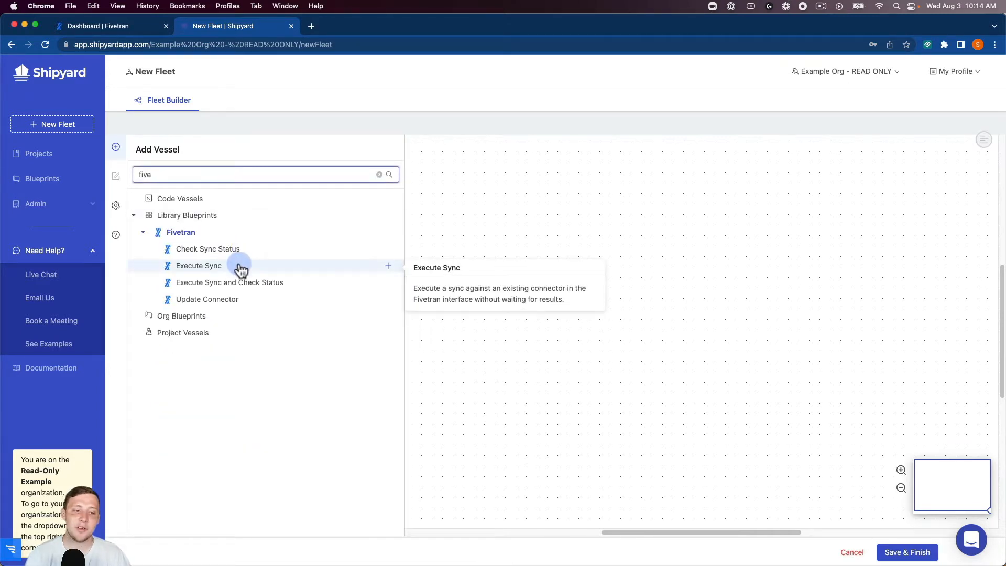
pyautogui.click(389, 266)
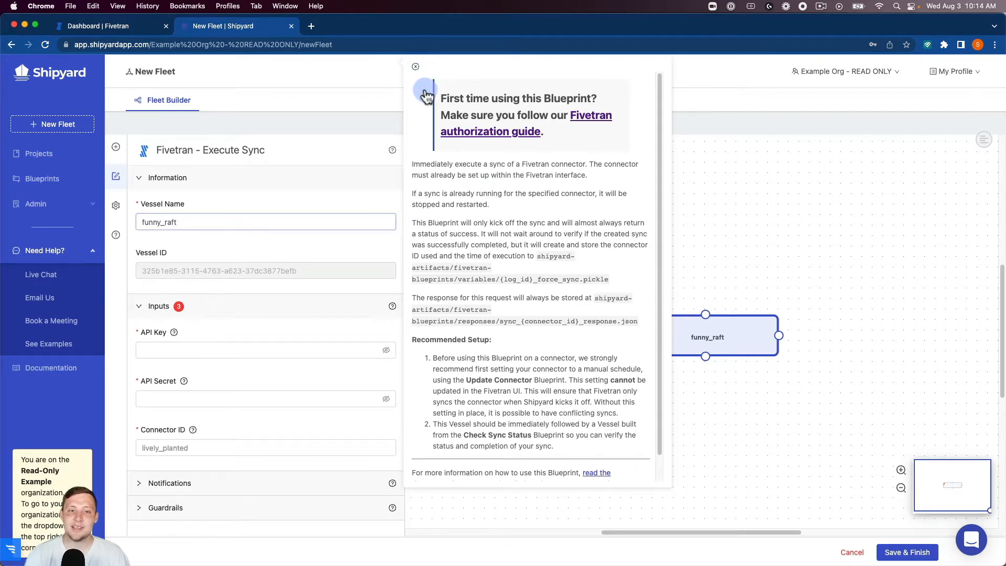
pyautogui.click(416, 68)
pyautogui.doubleClick(197, 221)
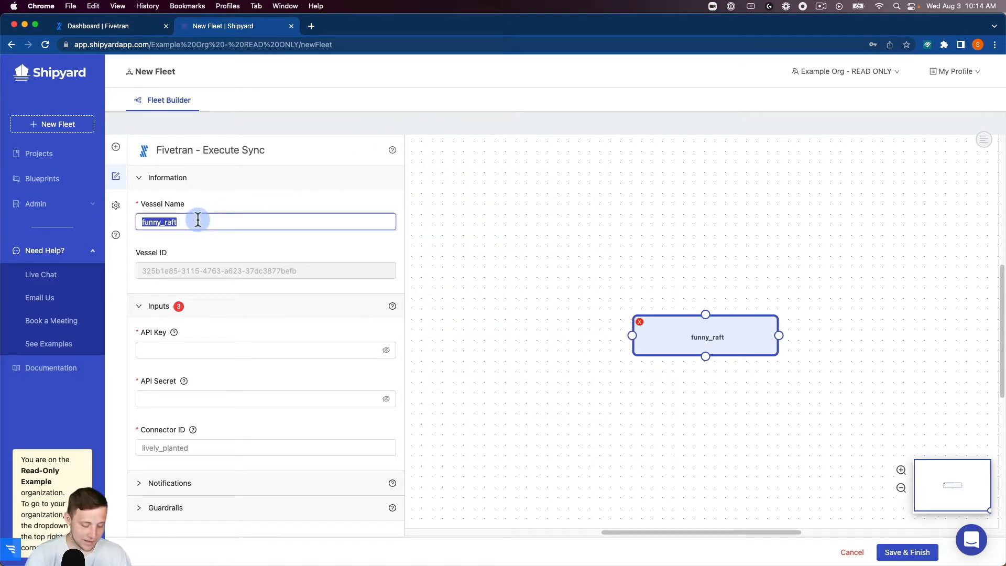
pyautogui.write('Execute Sync')
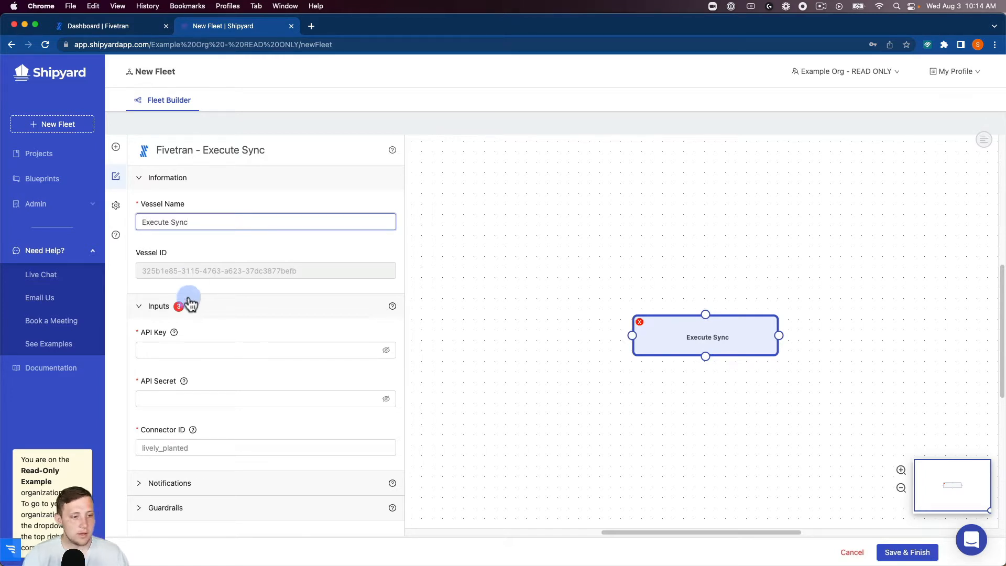
# Fill in the Execute Sync vessel's API key and API secret, and set its Connector ID to oxymoron_ratio.
pyautogui.click(179, 351)
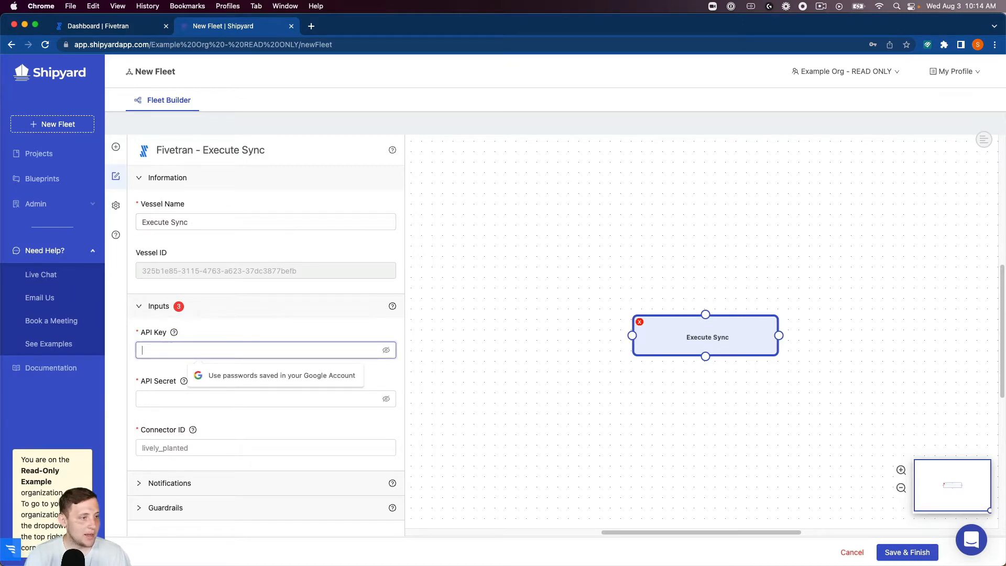
pyautogui.press('super+v')
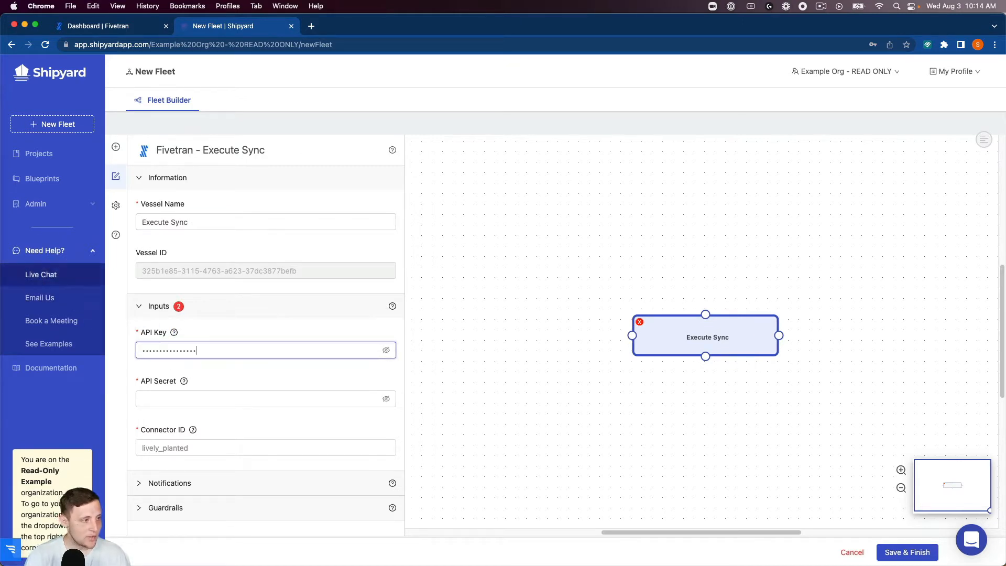
pyautogui.click(210, 399)
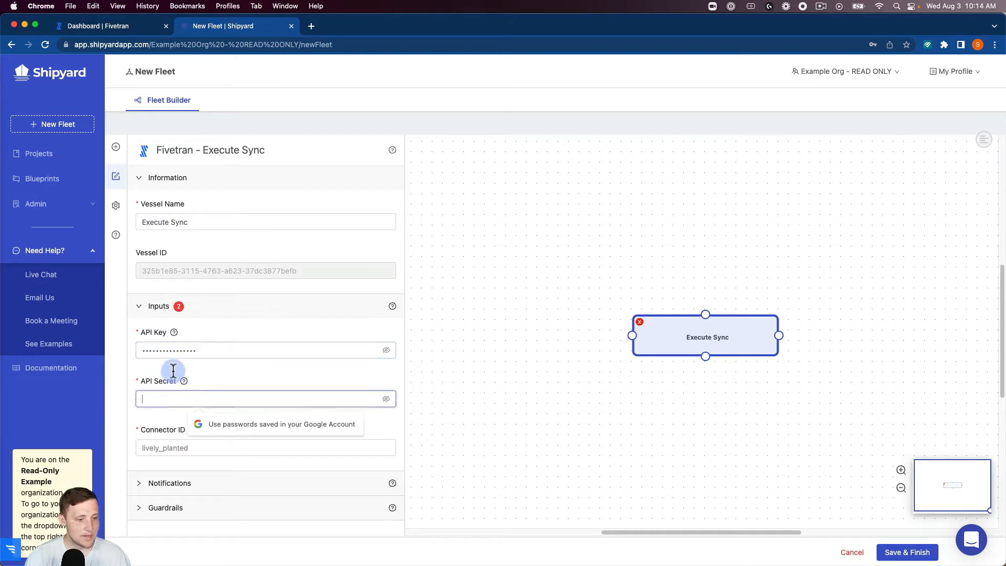
pyautogui.press('super+v')
pyautogui.click(178, 448)
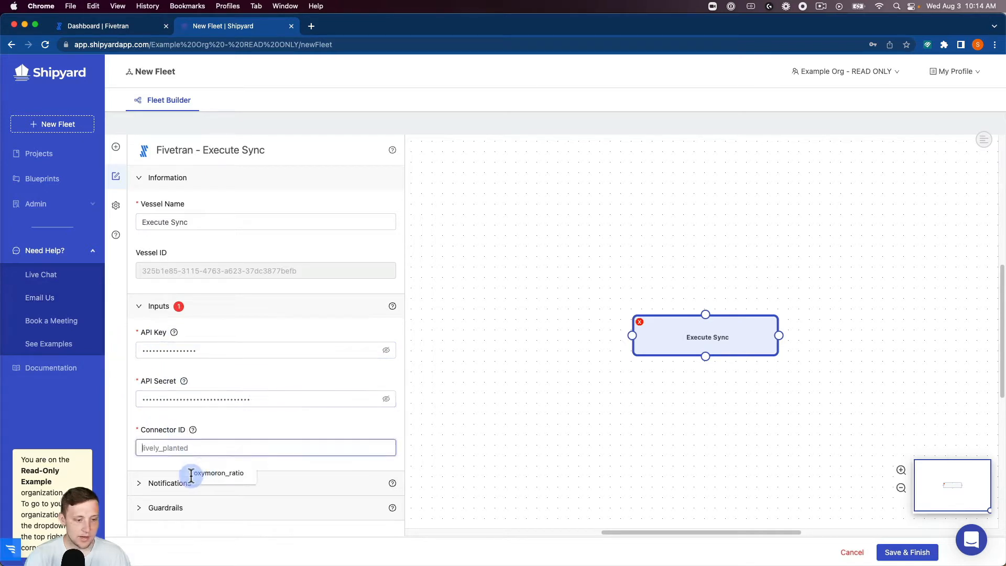
pyautogui.click(233, 474)
# Move the Execute Sync vessel to the canvas's upper-left area and expand its Notifications and Guardrails settings.
pyautogui.moveTo(669, 363); pyautogui.dragTo(471, 192)
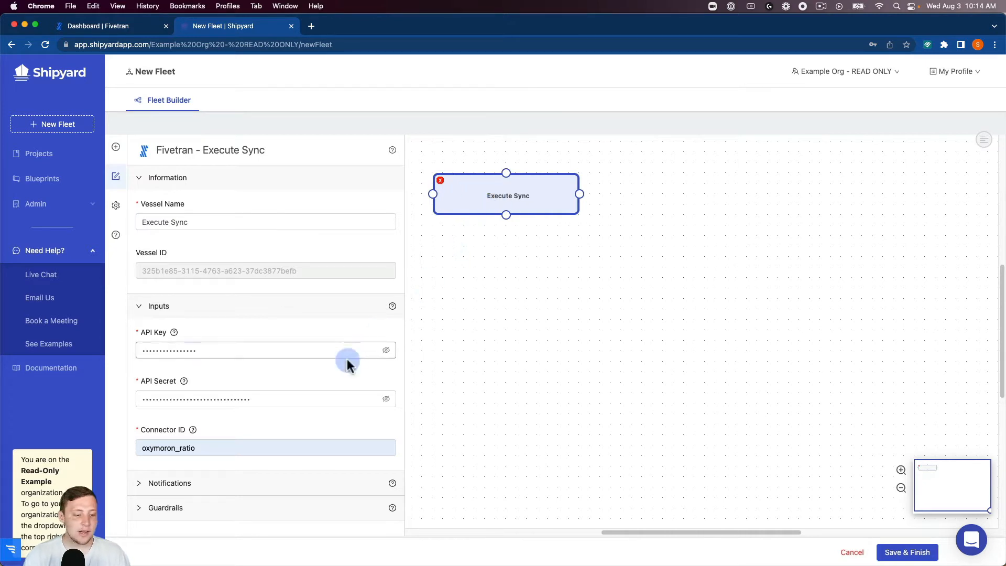
pyautogui.click(194, 484)
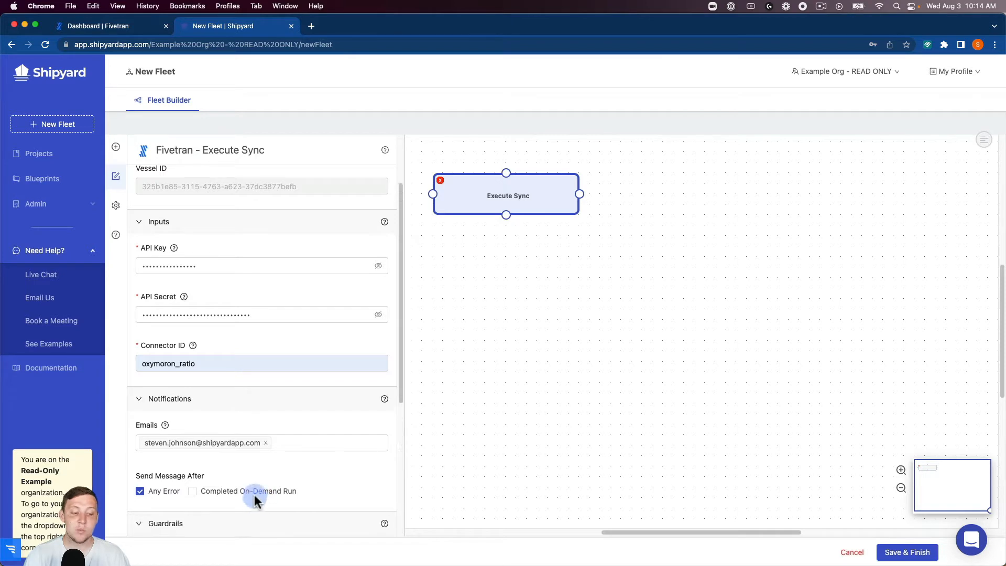
pyautogui.click(236, 523)
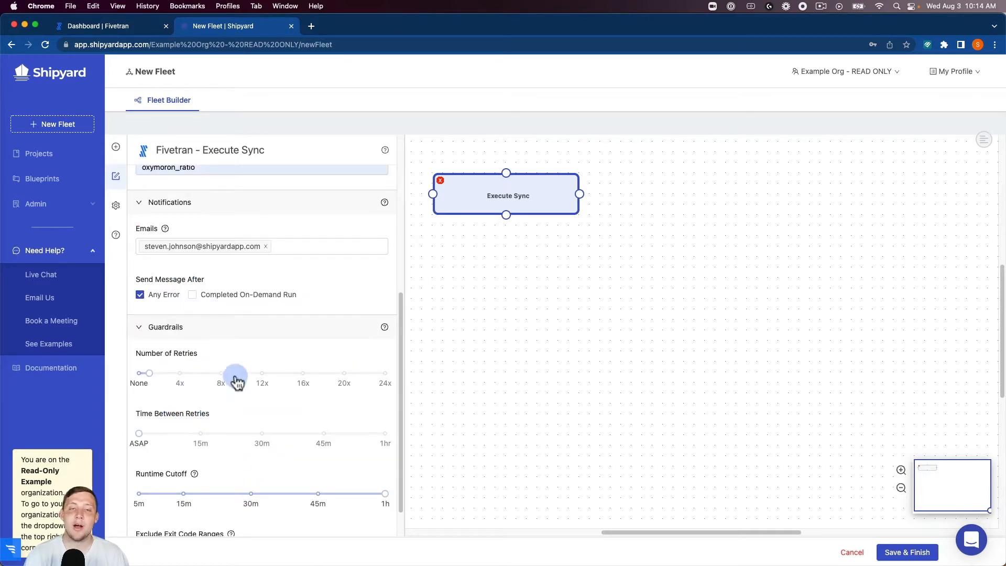
# Search the blueprints for Fivetran and add a Check Sync Status vessel to the fleet.
pyautogui.click(116, 147)
pyautogui.click(186, 174)
pyautogui.write('five')
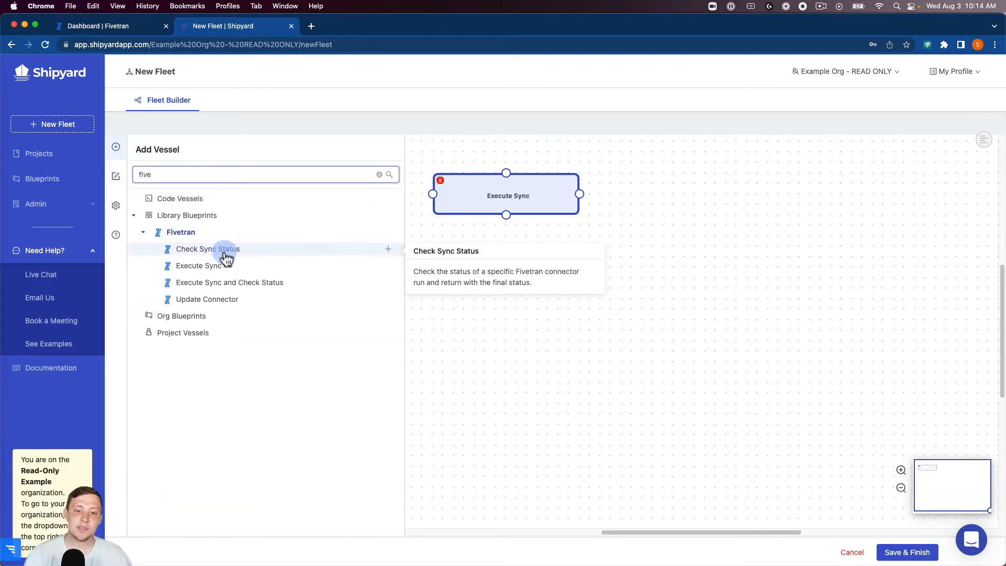
pyautogui.click(274, 249)
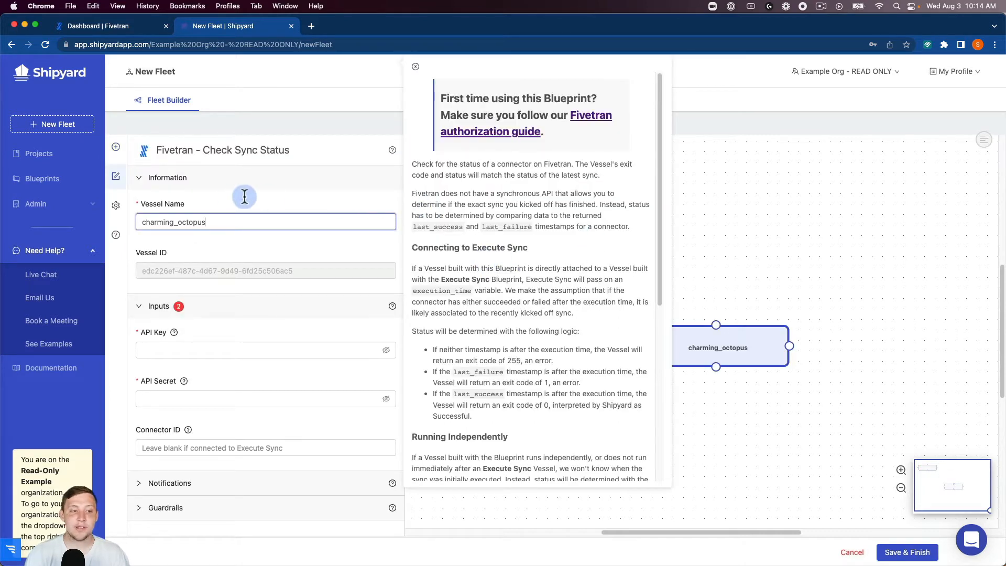
# Rename the new vessel Check Sync Status and place it level with Execute Sync, to its right.
pyautogui.doubleClick(227, 224)
pyautogui.write('Check Sync Status')
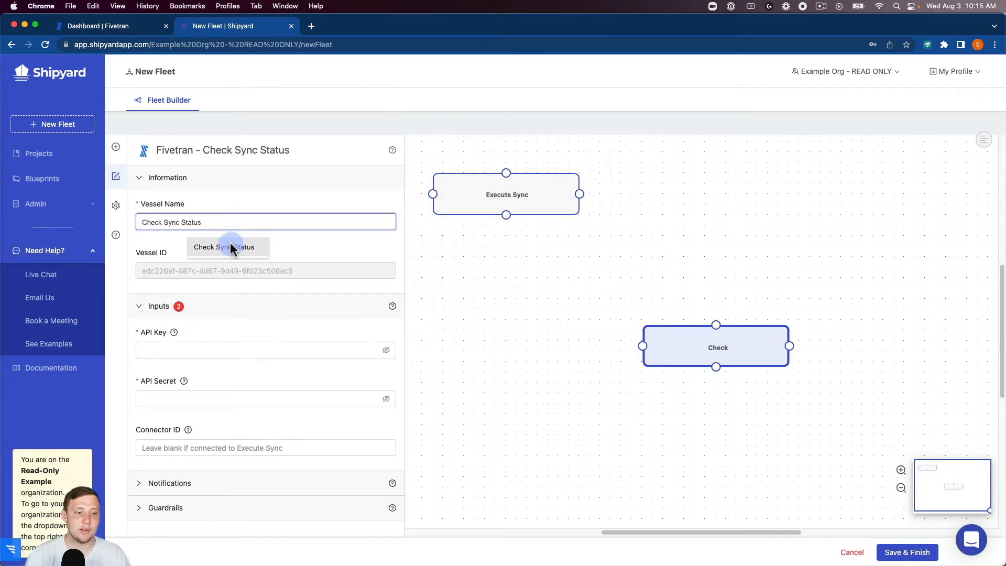
pyautogui.click(230, 245)
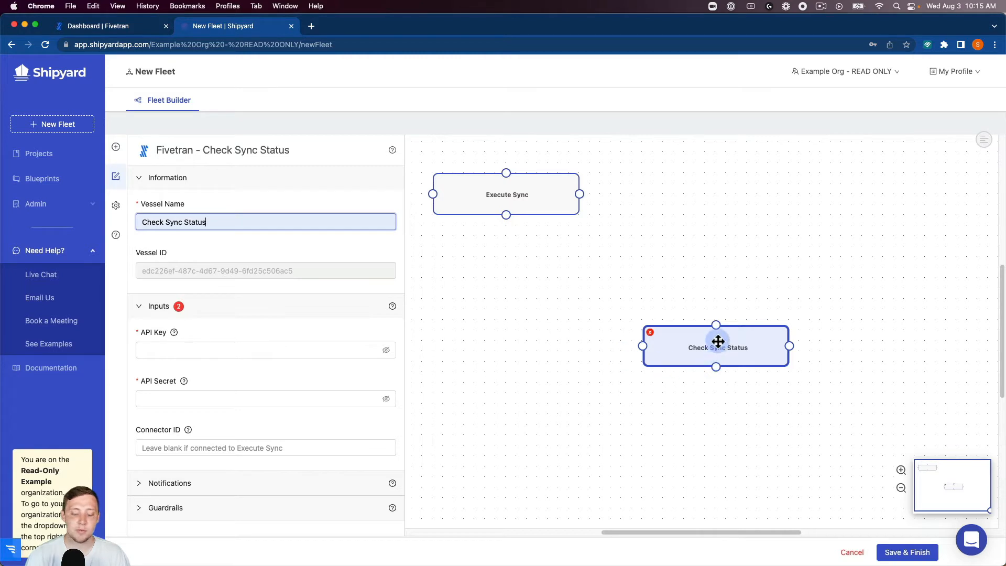
pyautogui.moveTo(718, 341); pyautogui.dragTo(718, 190)
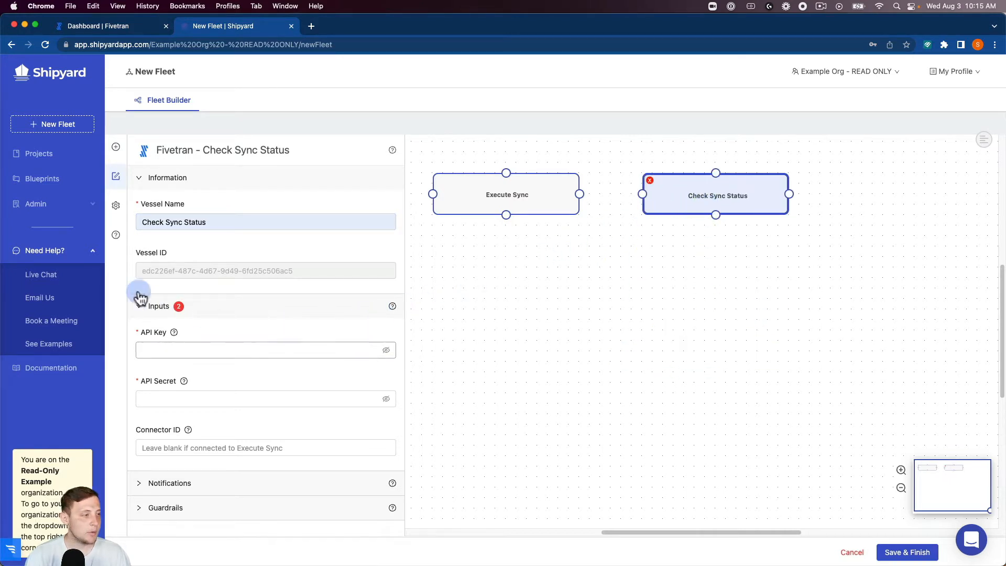
# Fill in the API key and API secret of the Check Sync Status vessel.
pyautogui.click(146, 350)
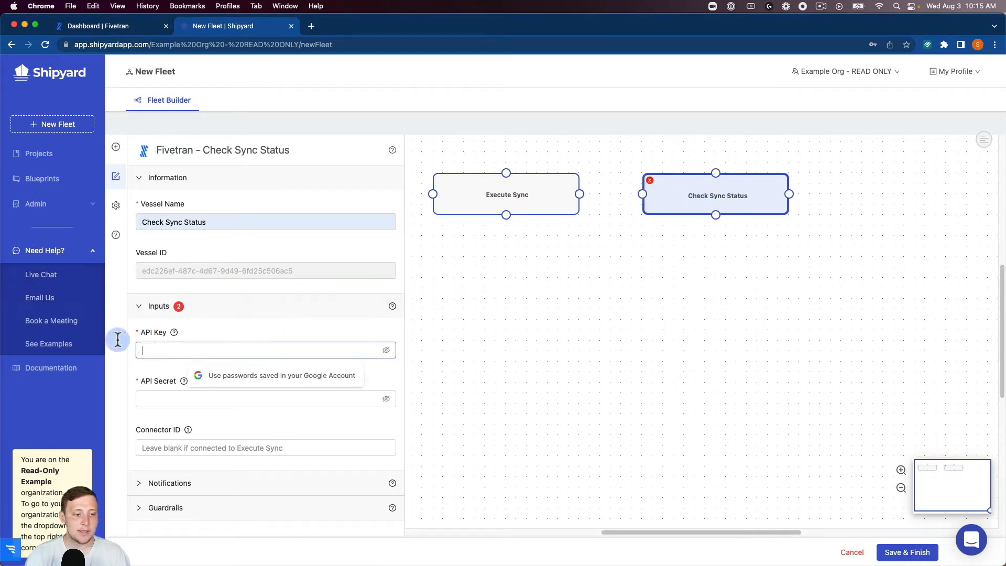
pyautogui.press('super+v')
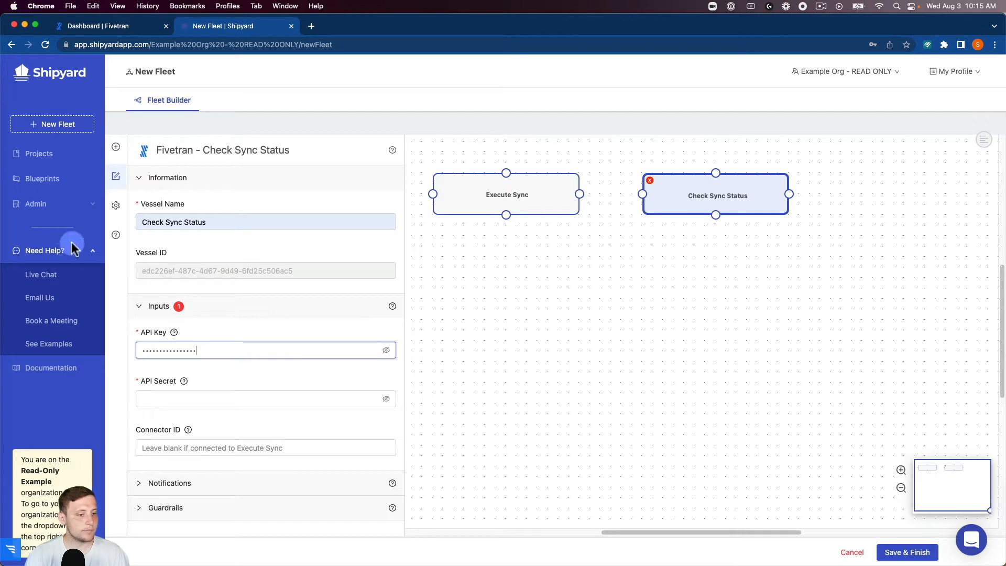
pyautogui.click(216, 394)
pyautogui.press('super+v')
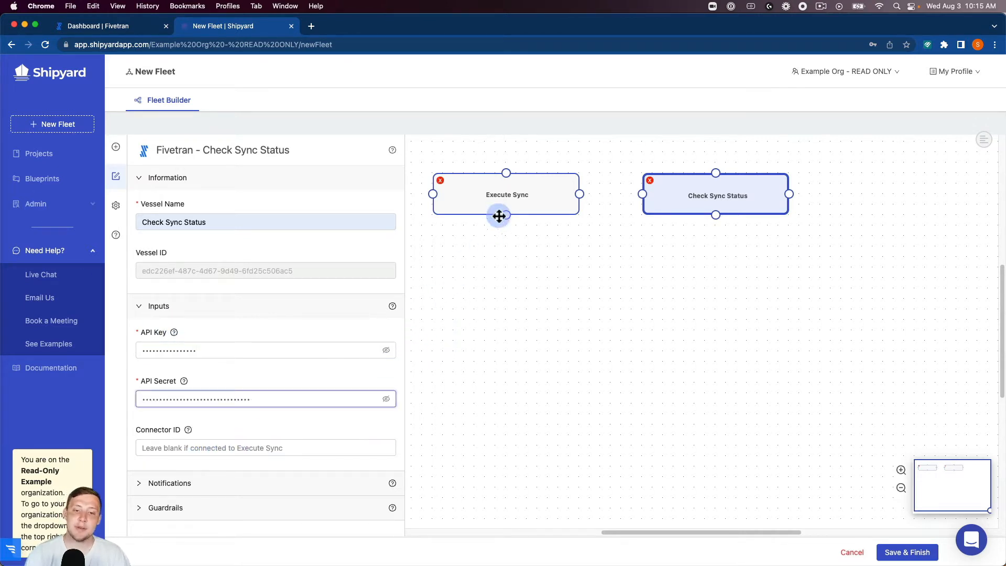
# Connect Execute Sync to Check Sync Status and set the Check Sync Status guardrail for number of retries to 24x.
pyautogui.moveTo(587, 195); pyautogui.dragTo(702, 194)
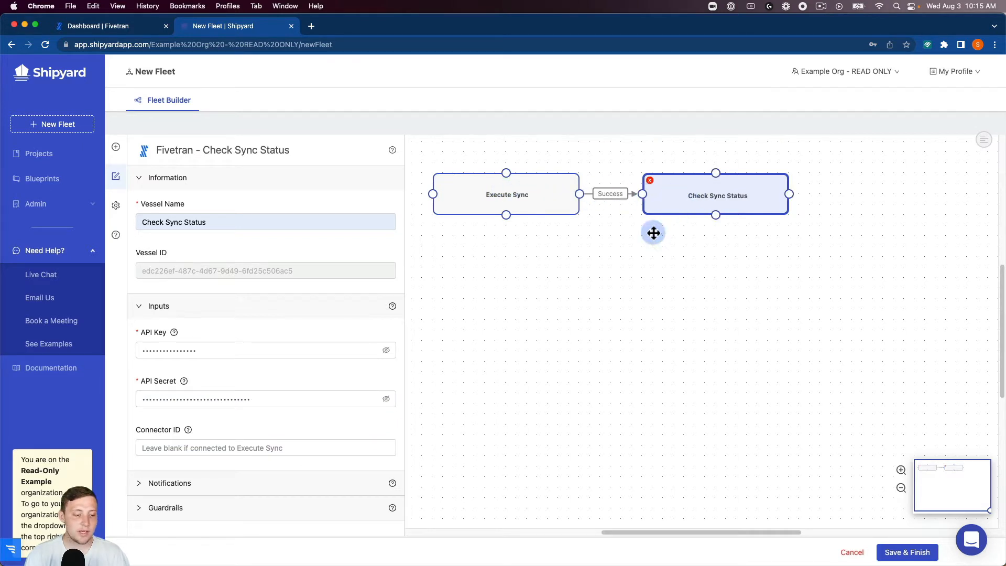
pyautogui.click(251, 507)
pyautogui.scroll(-4, 224, 459)
pyautogui.moveTo(184, 423); pyautogui.dragTo(137, 406)
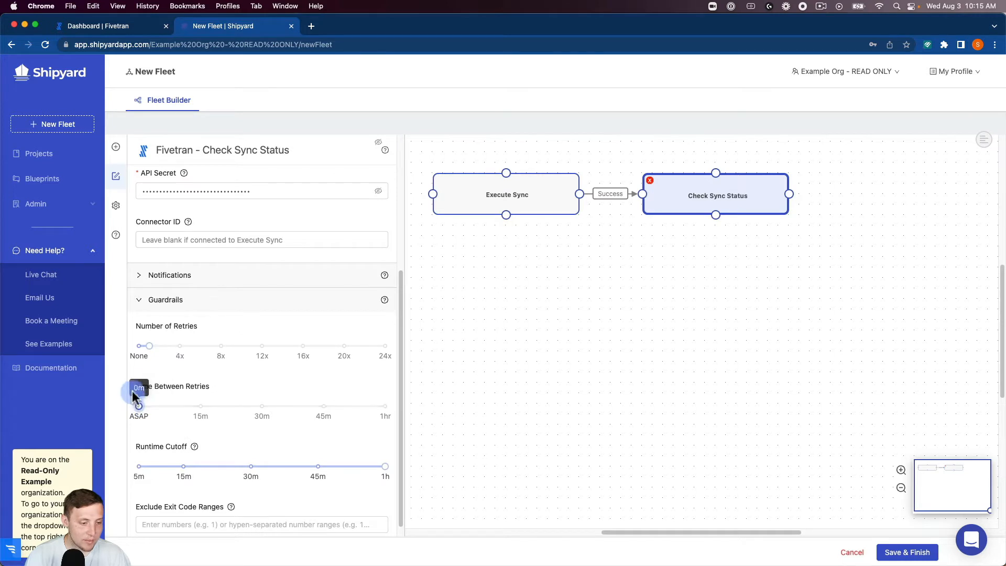
pyautogui.moveTo(149, 346); pyautogui.dragTo(415, 371)
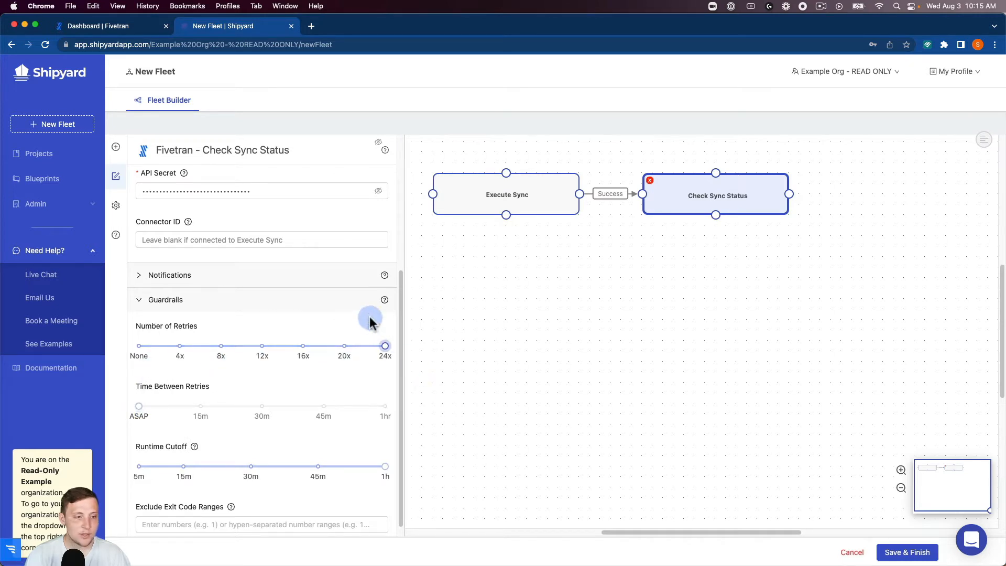
# Search the blueprints for Tableau and add a Trigger Datasource Refresh vessel to the fleet.
pyautogui.click(119, 148)
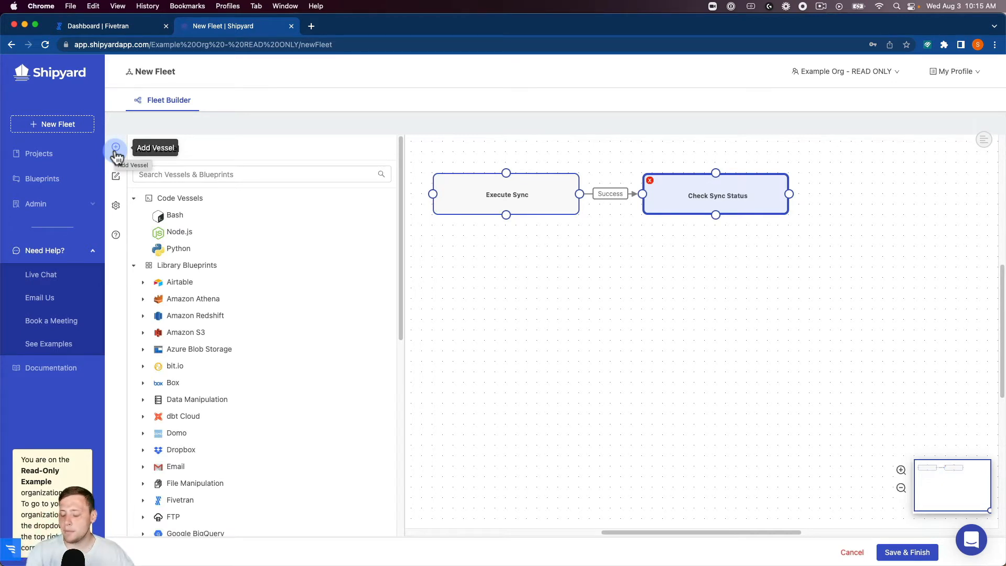
pyautogui.click(185, 175)
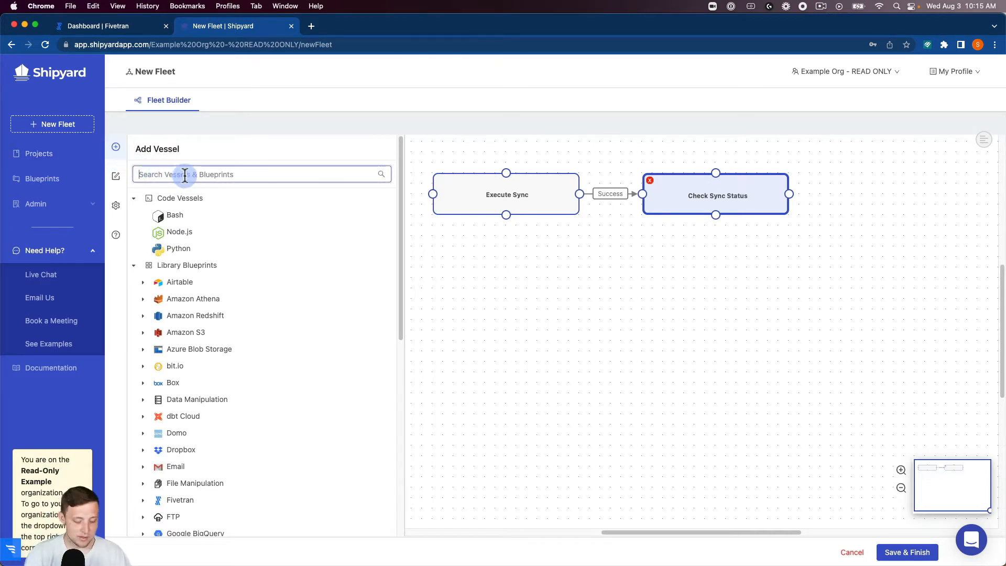
pyautogui.write('tablea')
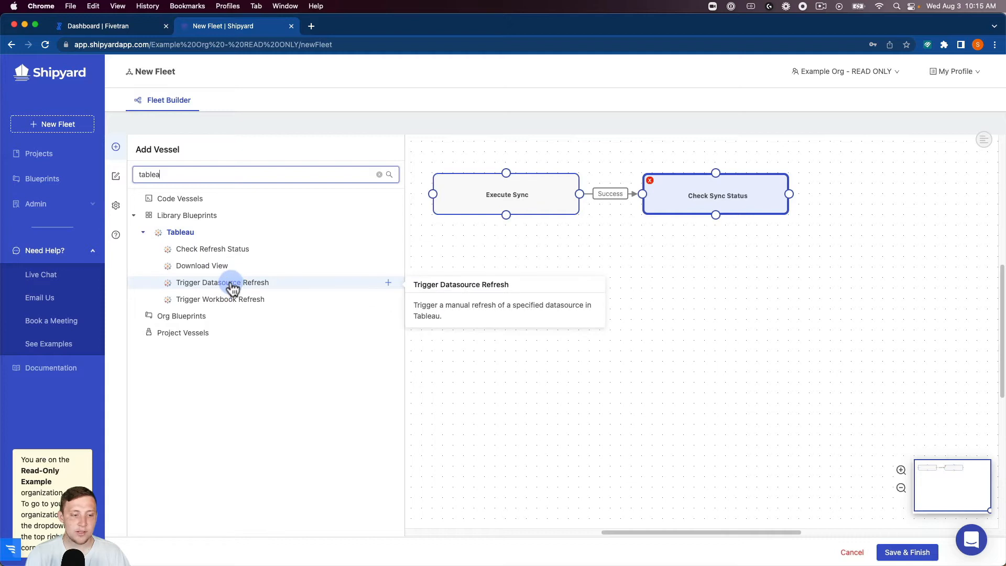
pyautogui.moveTo(232, 288); pyautogui.dragTo(594, 325)
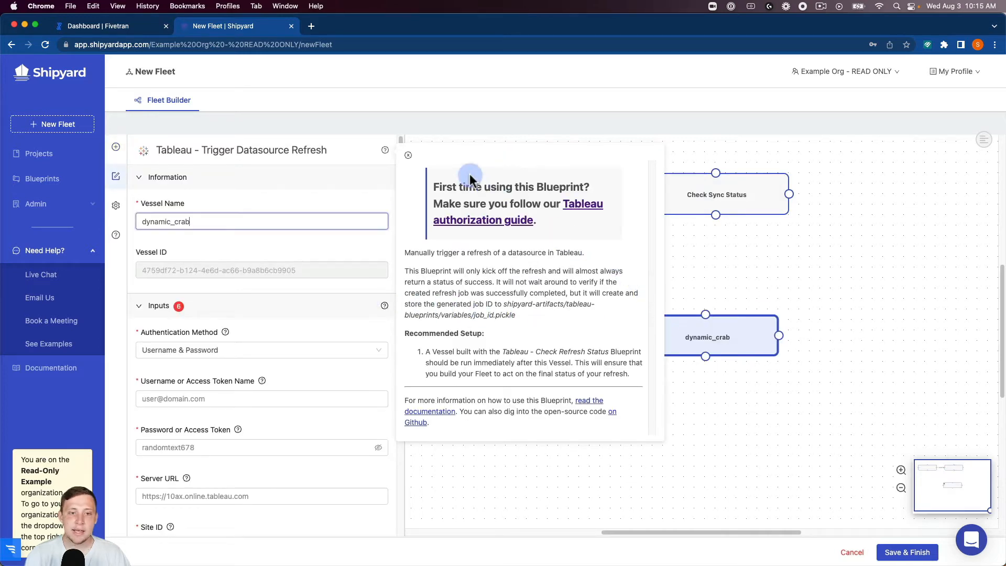
# Dismiss the blueprint guide and rename the Tableau vessel Refresh Datasource.
pyautogui.click(348, 168)
pyautogui.doubleClick(218, 222)
pyautogui.write('Refres')
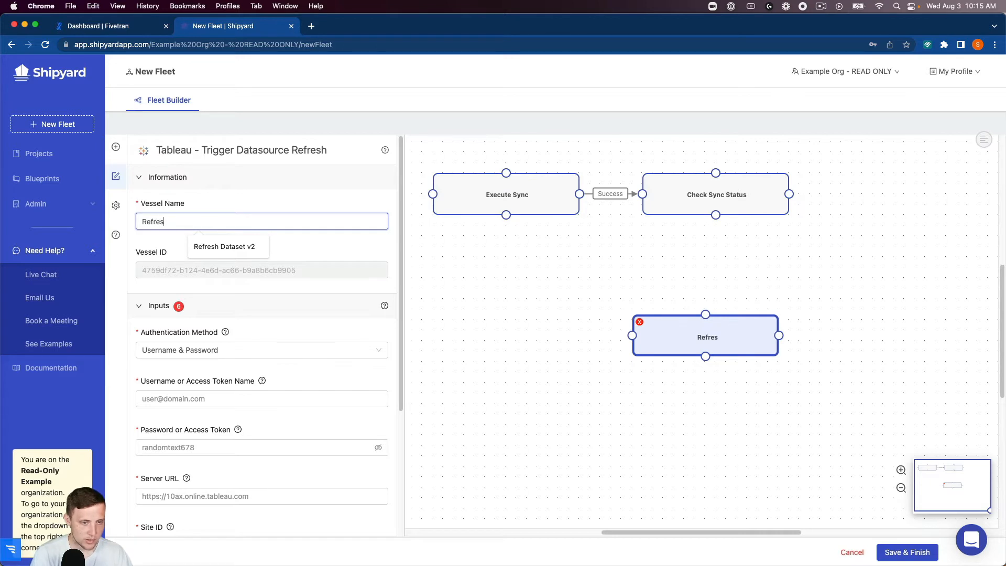
pyautogui.write('h Datasrouc')
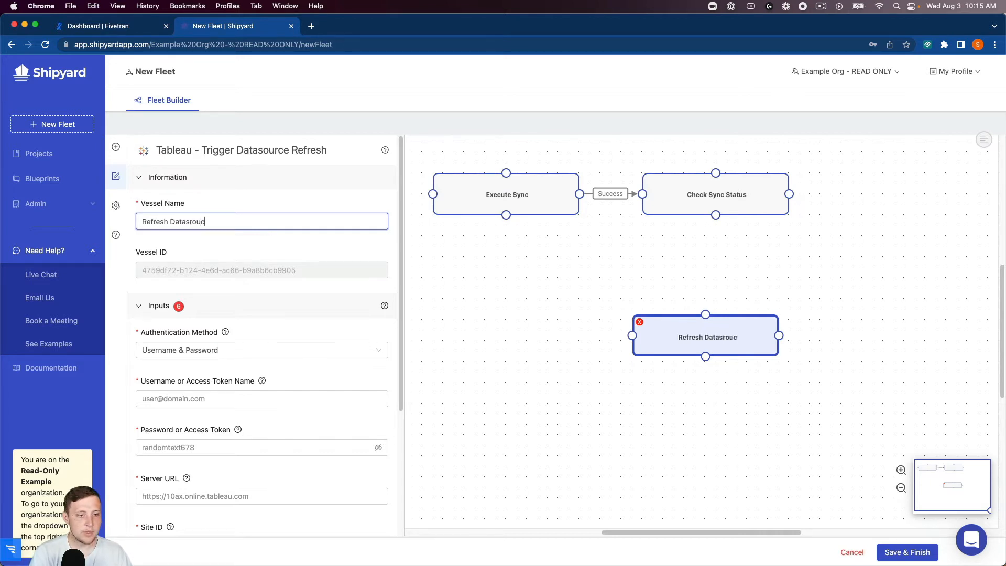
pyautogui.press('BackSpace')
pyautogui.press('BackSpace')
pyautogui.write('ou')
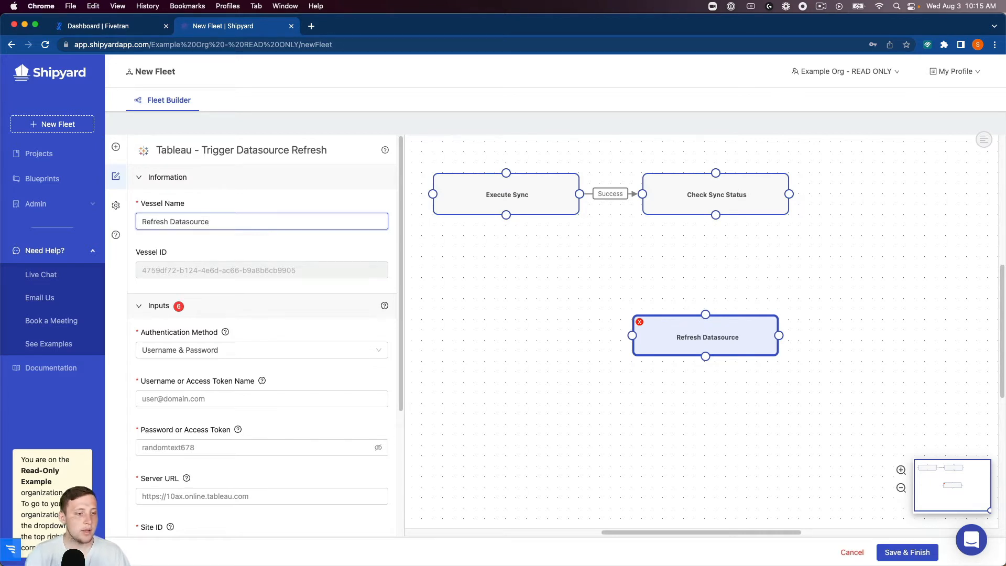
# Keep Username & Password as the Tableau authentication method and fill in the account's username e-mail and password.
pyautogui.click(199, 356)
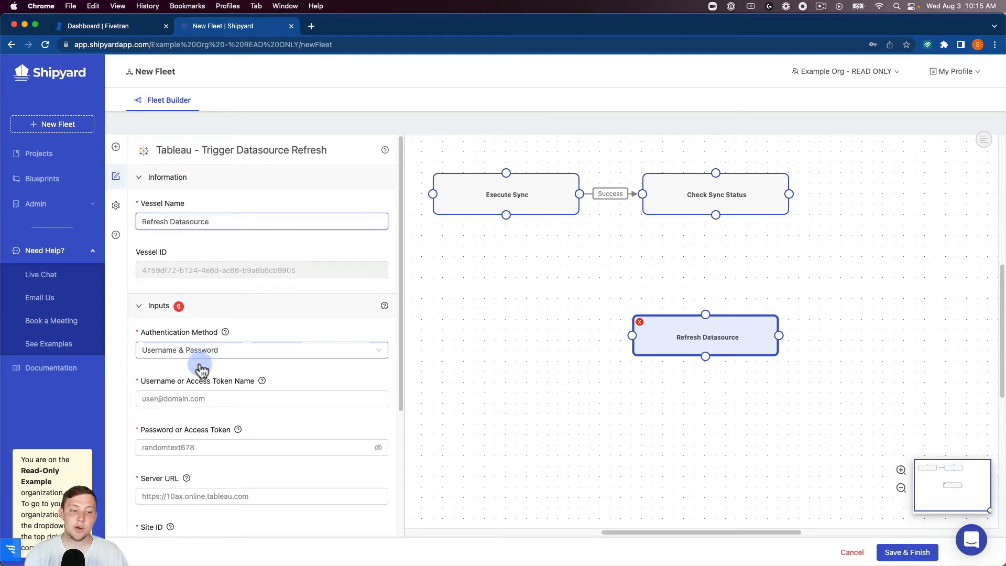
pyautogui.click(201, 360)
pyautogui.click(184, 349)
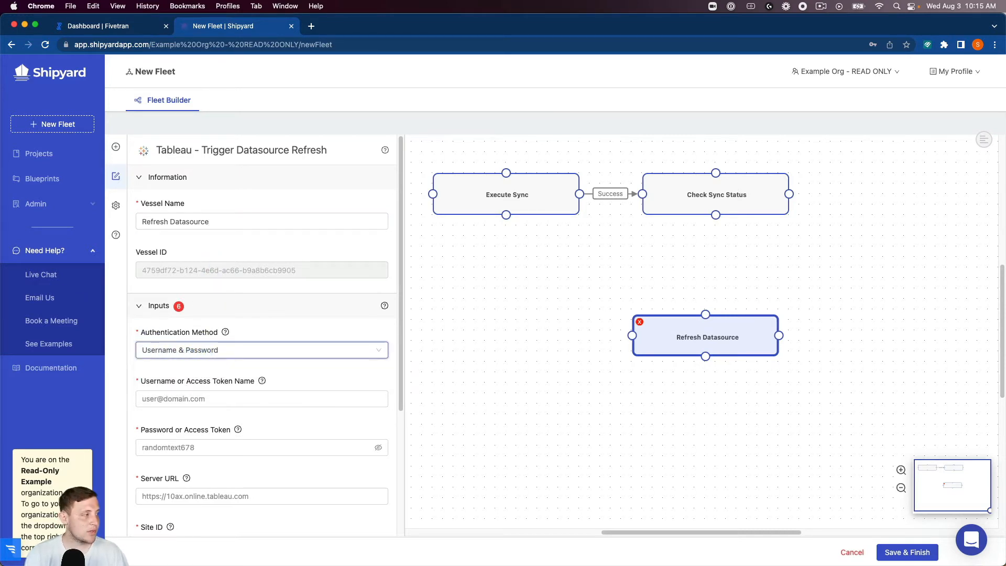
pyautogui.click(183, 402)
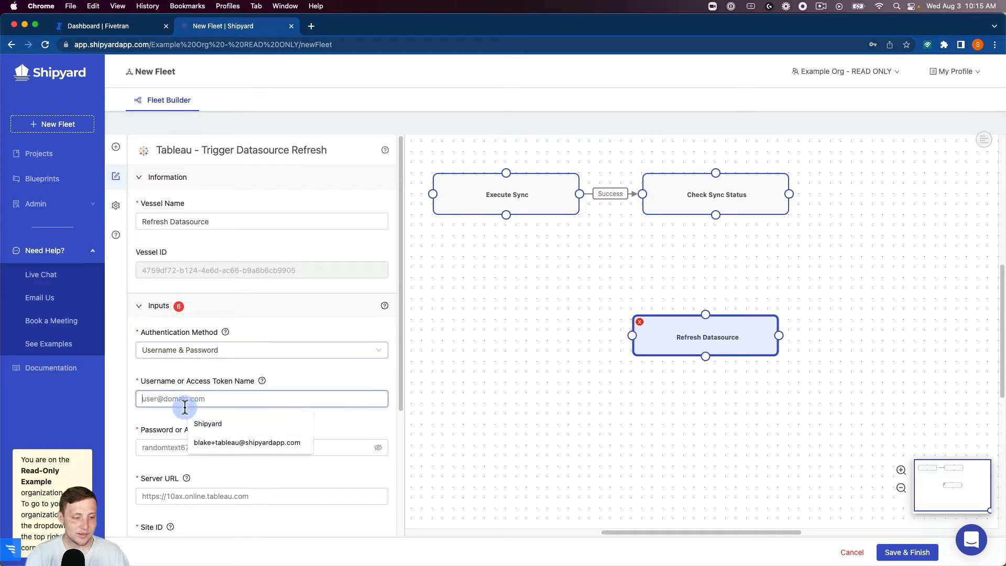
pyautogui.click(226, 441)
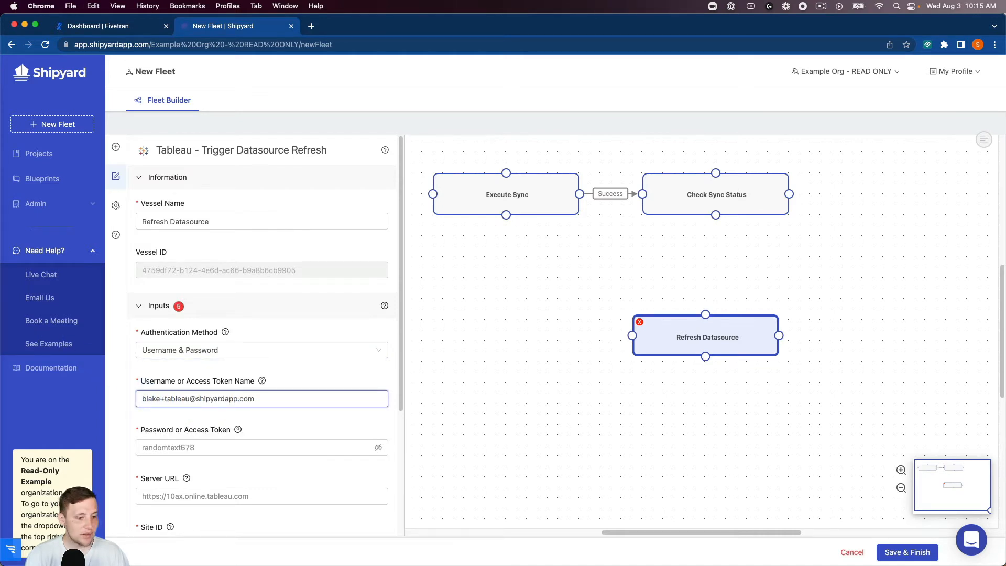
pyautogui.click(139, 450)
pyautogui.click(157, 473)
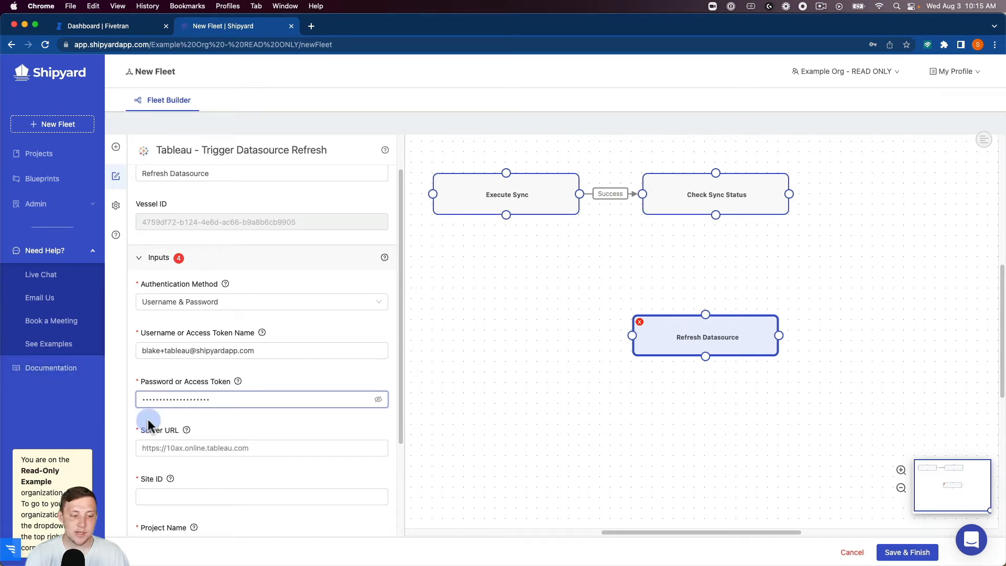
pyautogui.click(146, 448)
pyautogui.click(199, 473)
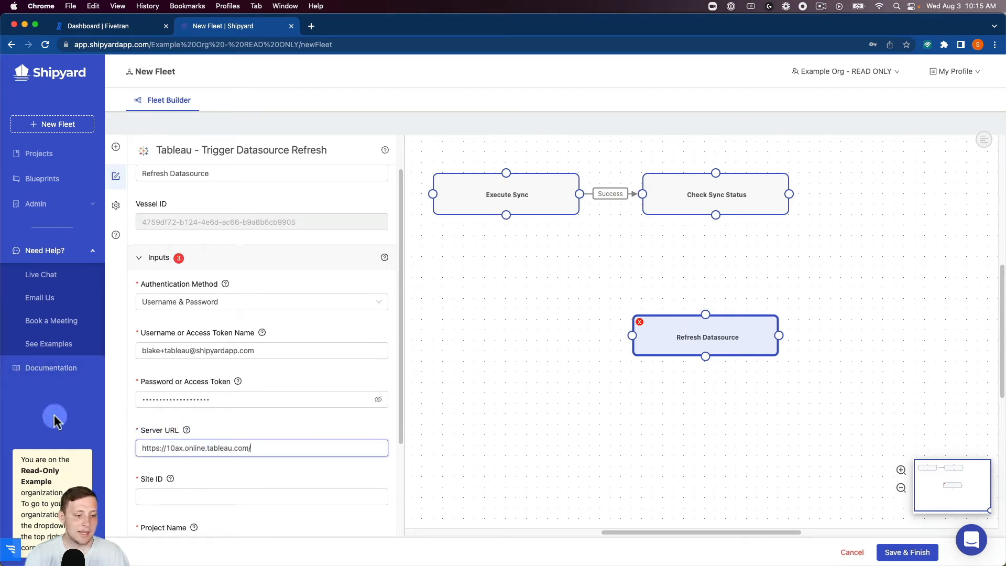
pyautogui.click(219, 496)
pyautogui.click(243, 522)
# Set the Tableau project name to Data2 and the datasource name to customers_nested.
pyautogui.click(226, 488)
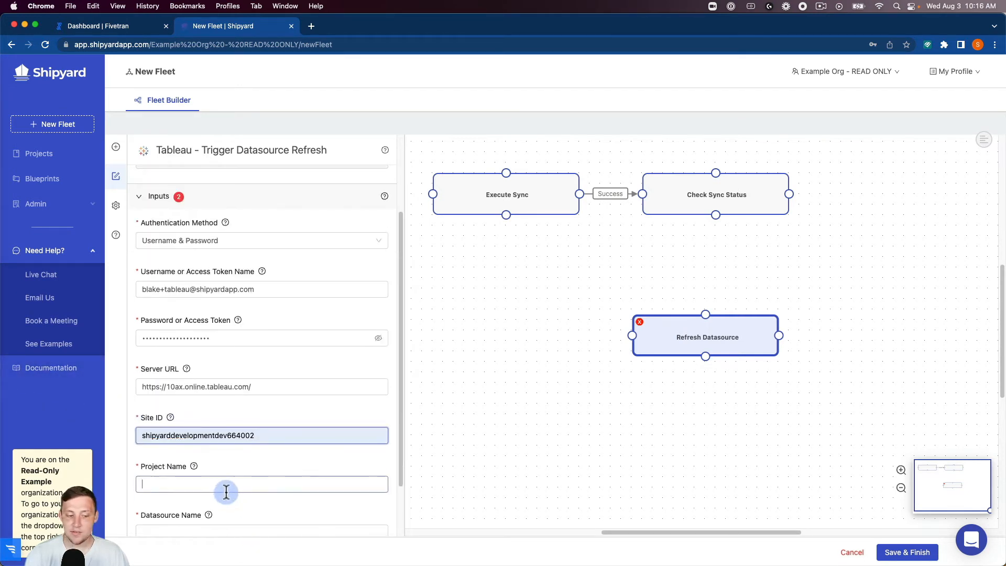
pyautogui.click(224, 523)
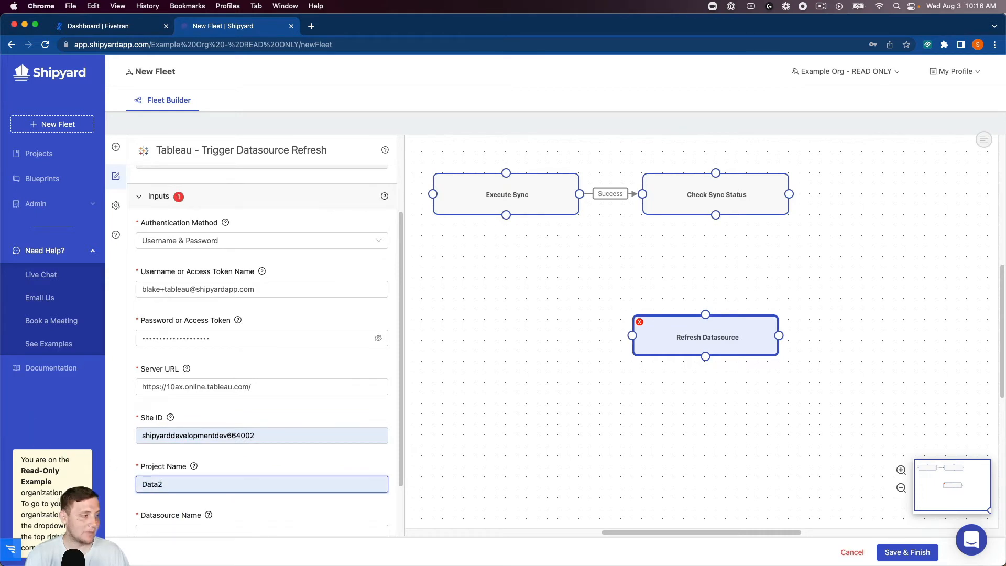
pyautogui.click(159, 529)
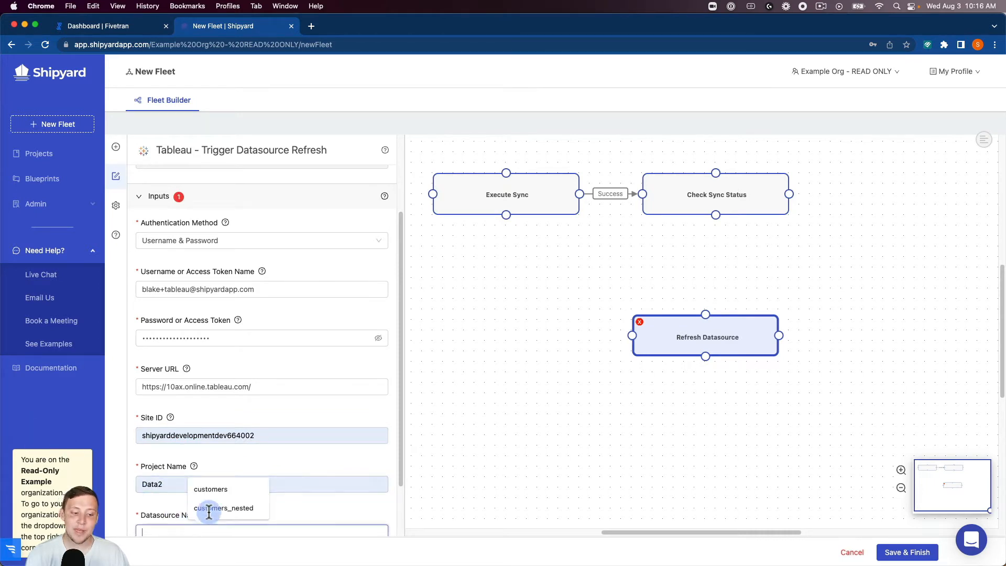
pyautogui.click(209, 507)
pyautogui.scroll(-3, 253, 414)
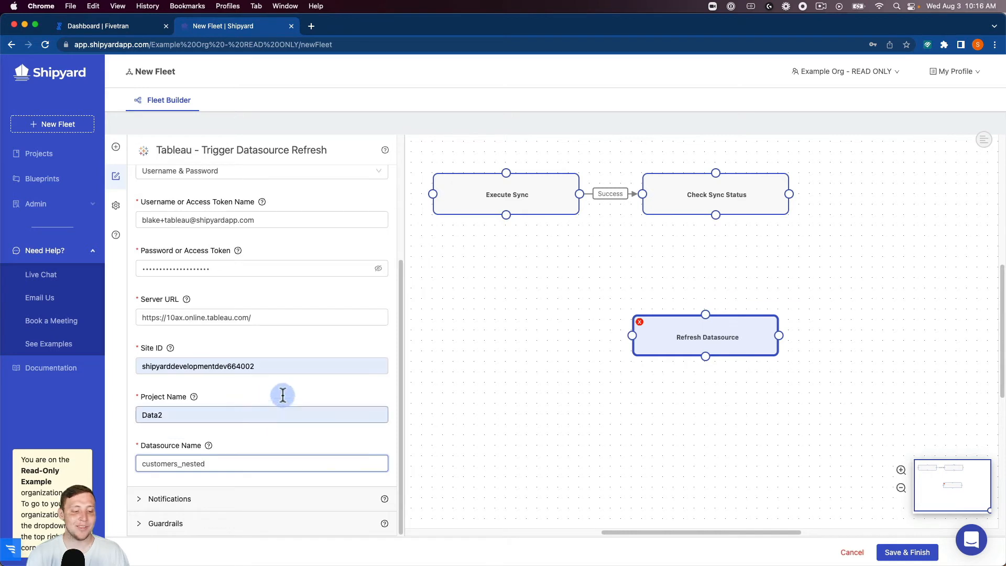
# Place the Refresh Datasource vessel in line after Check Sync Status and connect Check Sync Status to it on success.
pyautogui.moveTo(752, 304); pyautogui.dragTo(869, 194)
pyautogui.moveTo(796, 199); pyautogui.dragTo(852, 193)
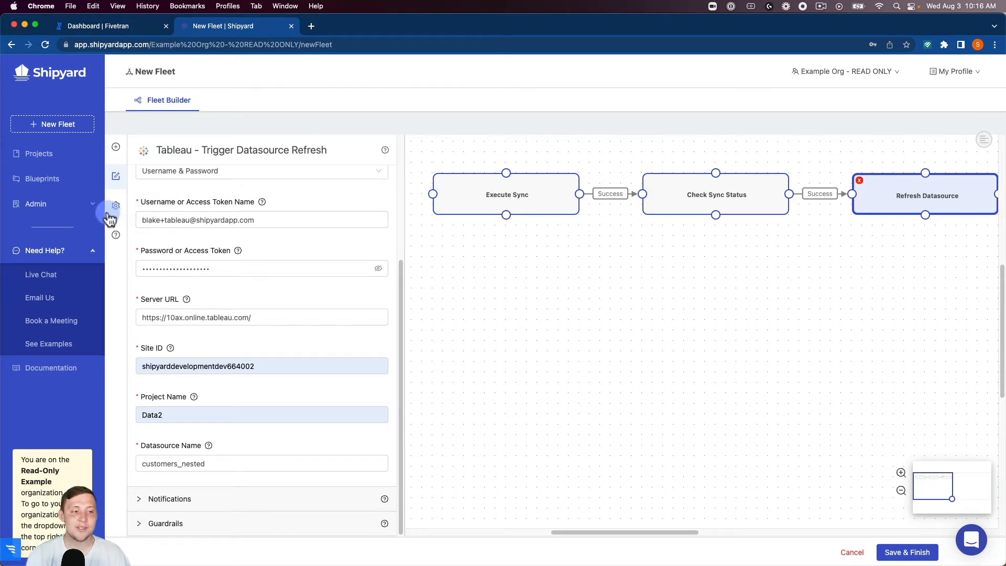
# Rename the fleet Fivetran -> Tableau in the fleet settings.
pyautogui.click(128, 210)
pyautogui.tripleClick(211, 213)
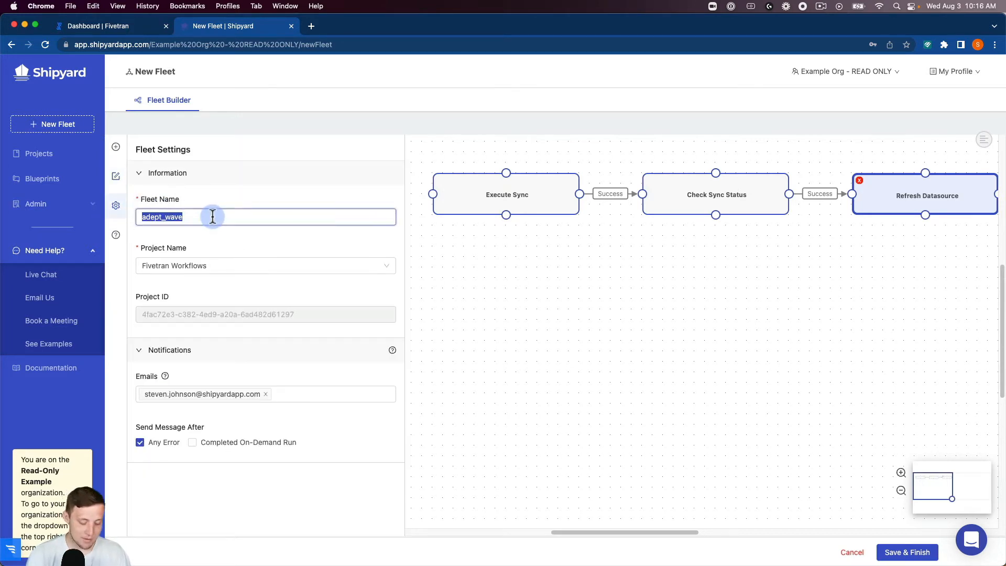
pyautogui.write('Fivetran')
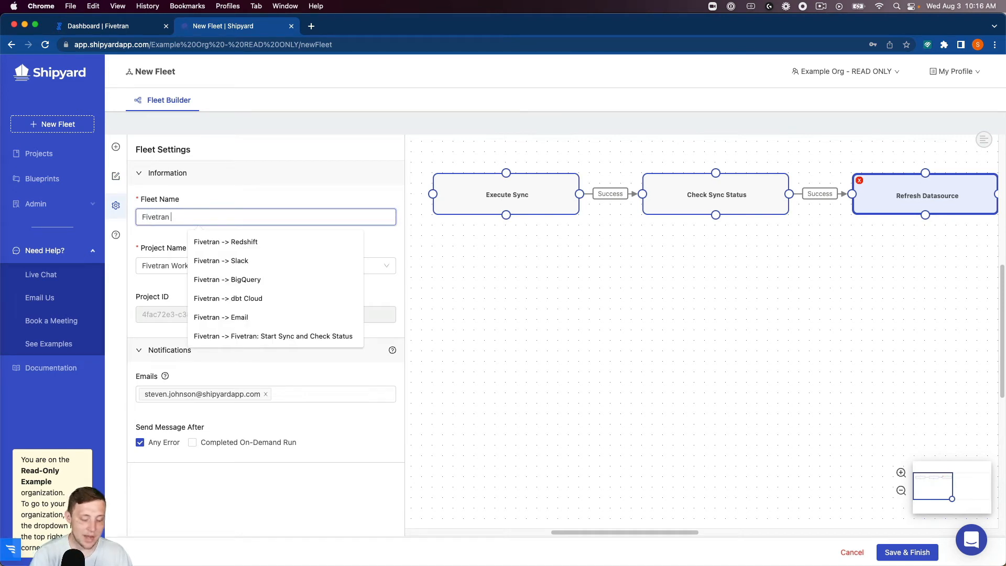
pyautogui.write(' -> Tableau')
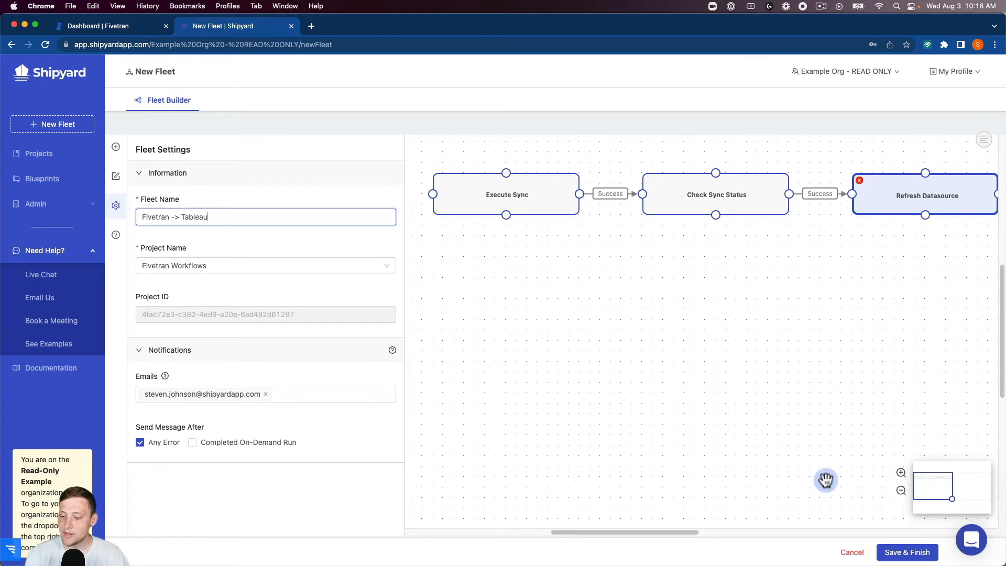
# Save the finished fleet and run it on demand.
pyautogui.click(905, 557)
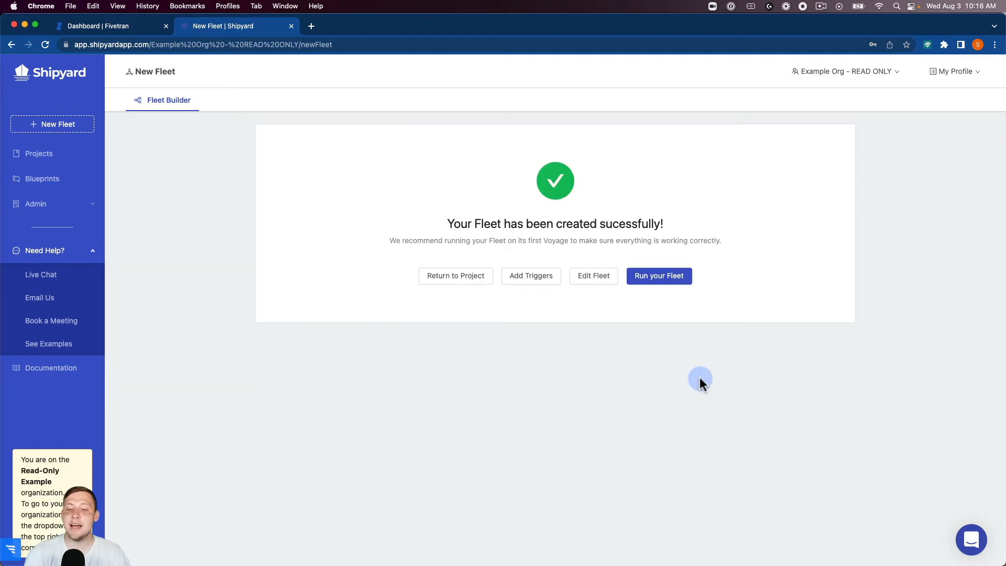
pyautogui.click(662, 276)
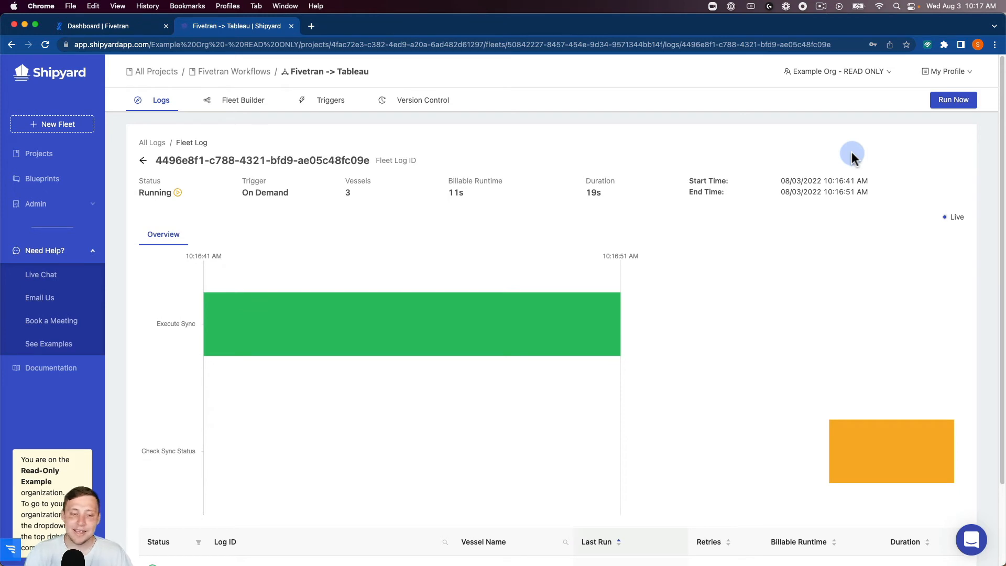
# Open the Execute Sync vessel log from the run timeline and examine its output, including the API key and secret lines.
pyautogui.moveTo(361, 326)
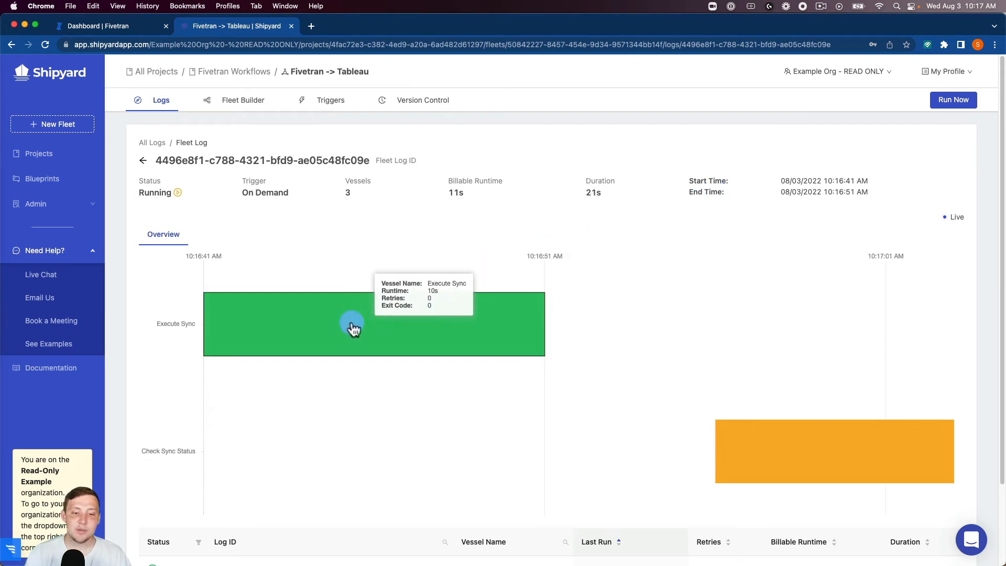
pyautogui.click(322, 321)
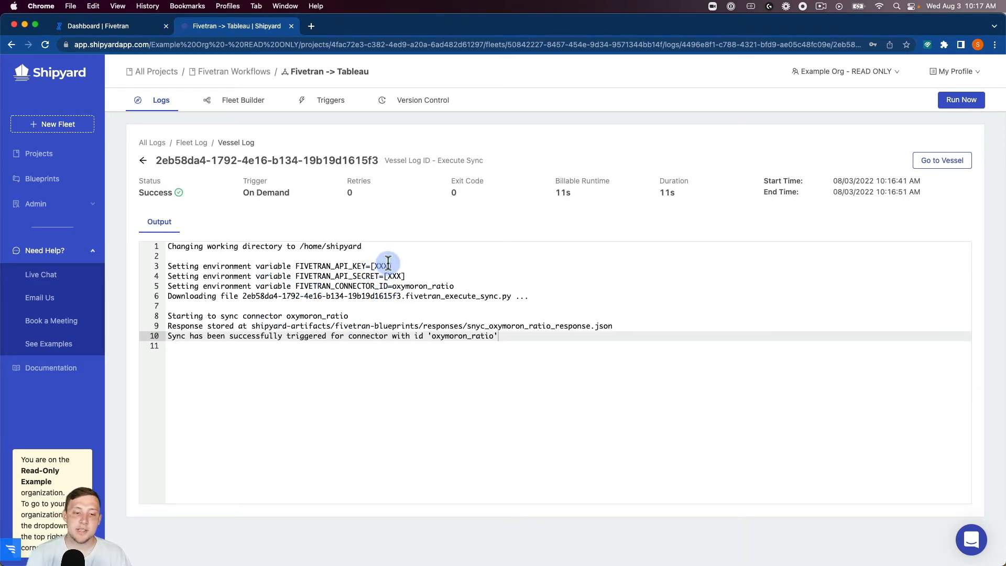
pyautogui.moveTo(393, 267); pyautogui.dragTo(376, 267)
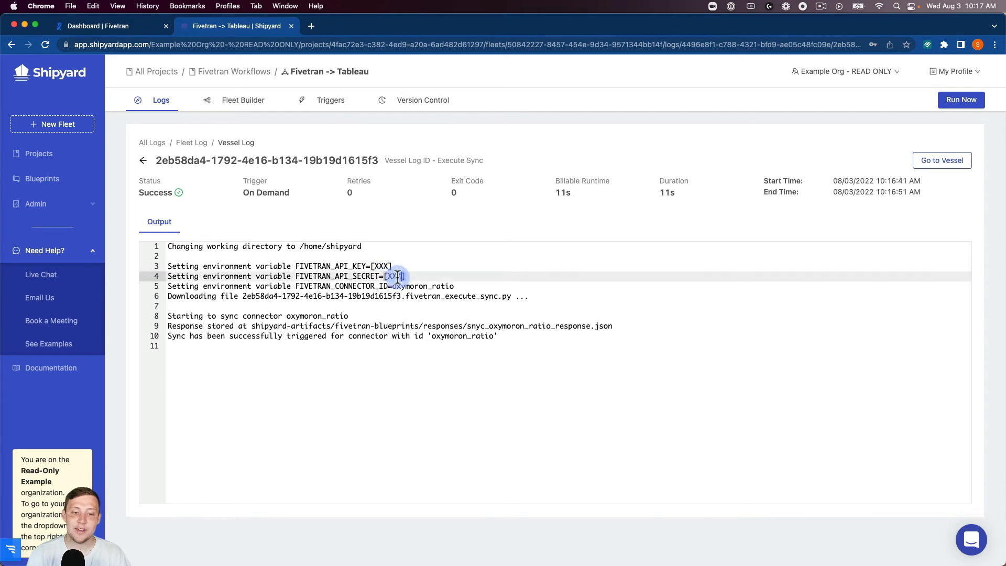
pyautogui.click(414, 268)
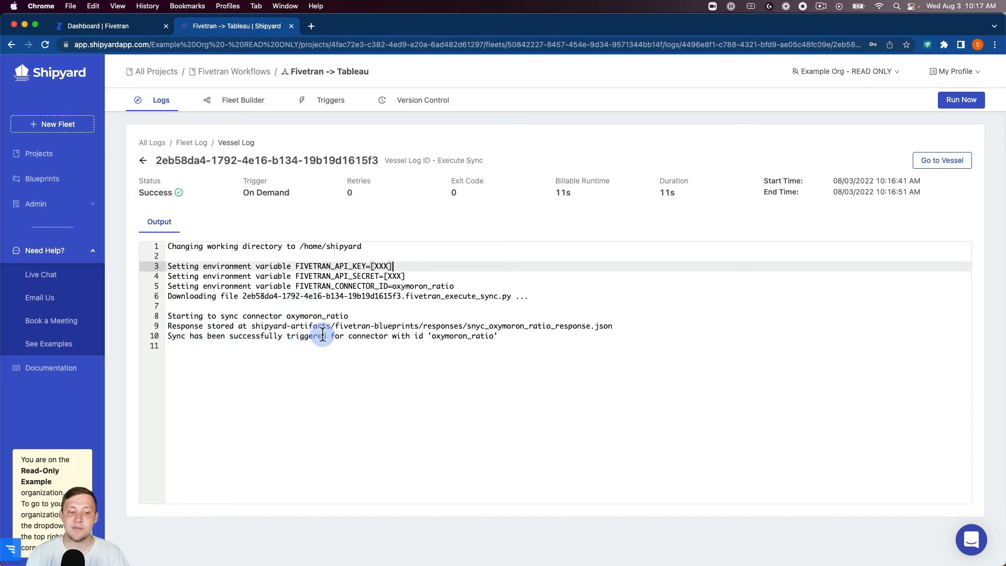
# Return to the fleet log and open the Check Sync Status vessel log to read its output and retry status.
pyautogui.click(181, 143)
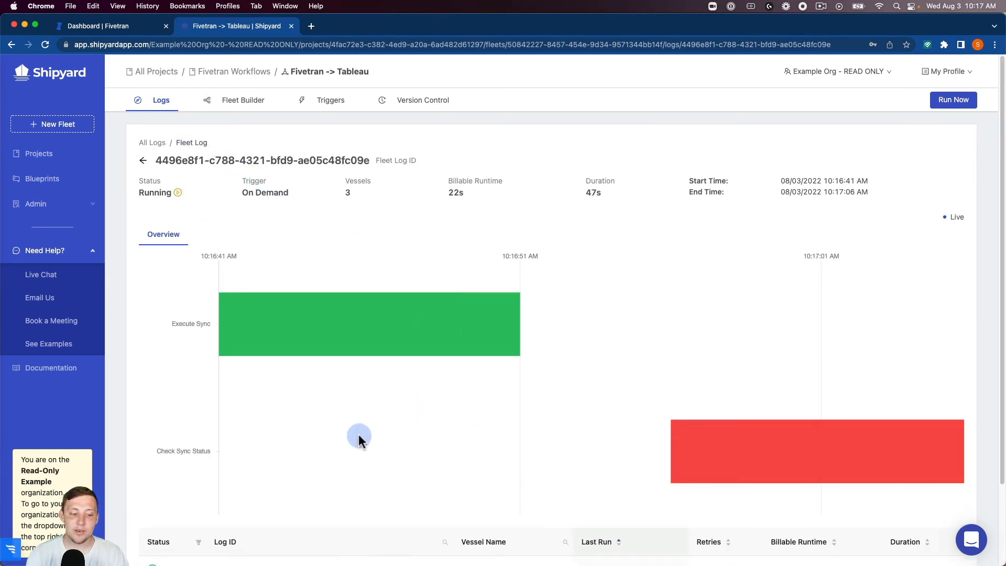
pyautogui.moveTo(674, 478)
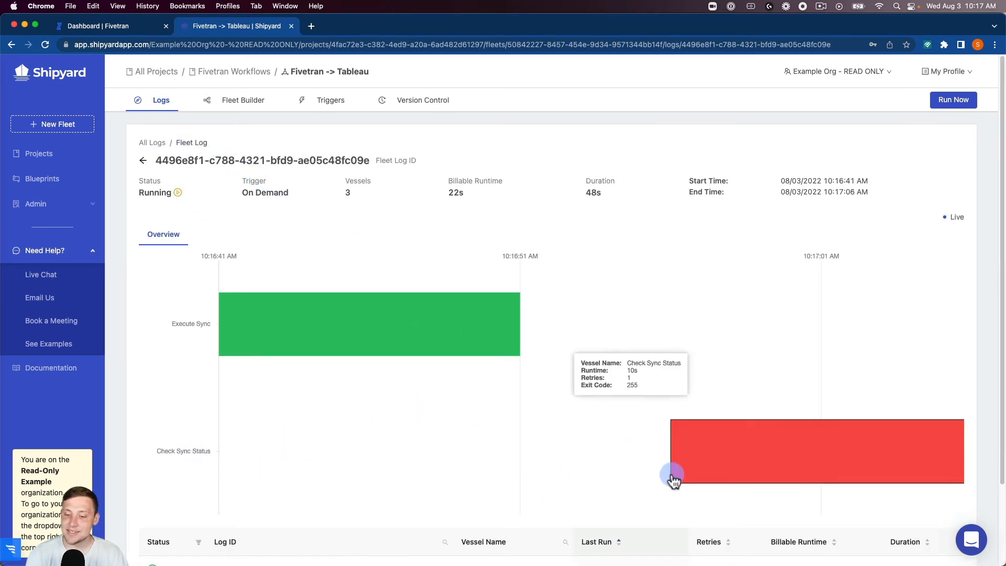
pyautogui.click(700, 467)
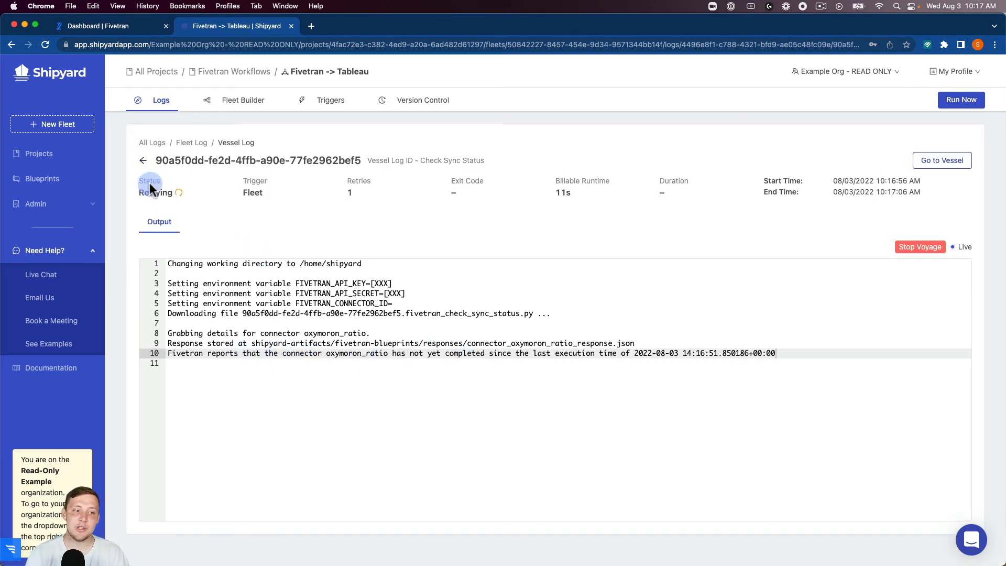
# Go back to the fleet log and, once the run finishes, open the Refresh Datasource vessel log to review its output.
pyautogui.click(146, 162)
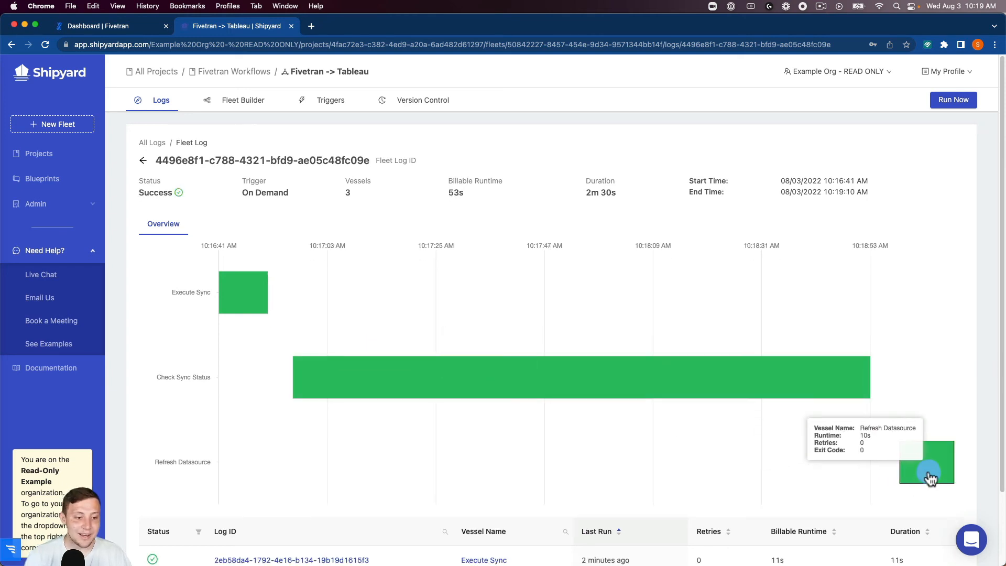
pyautogui.click(903, 465)
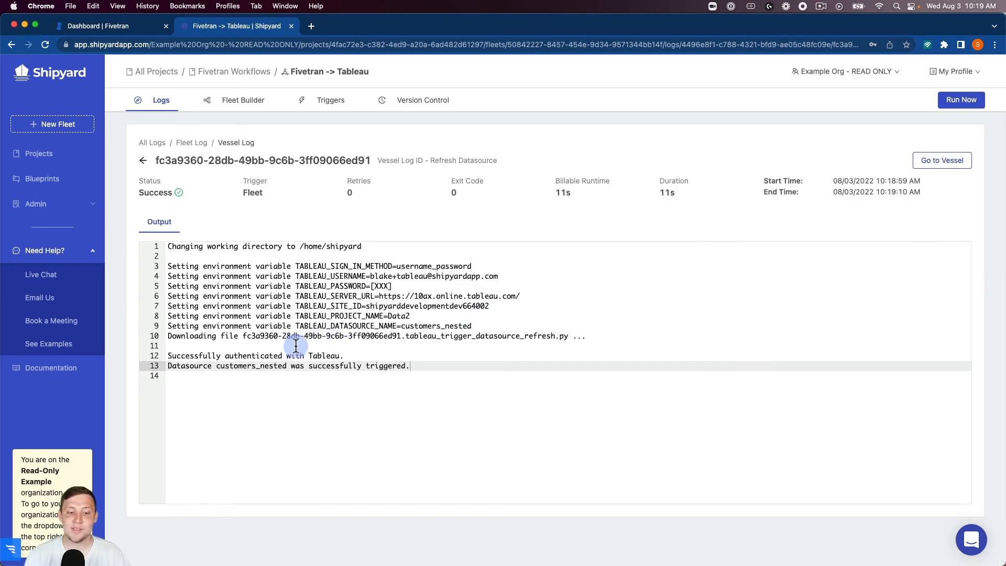